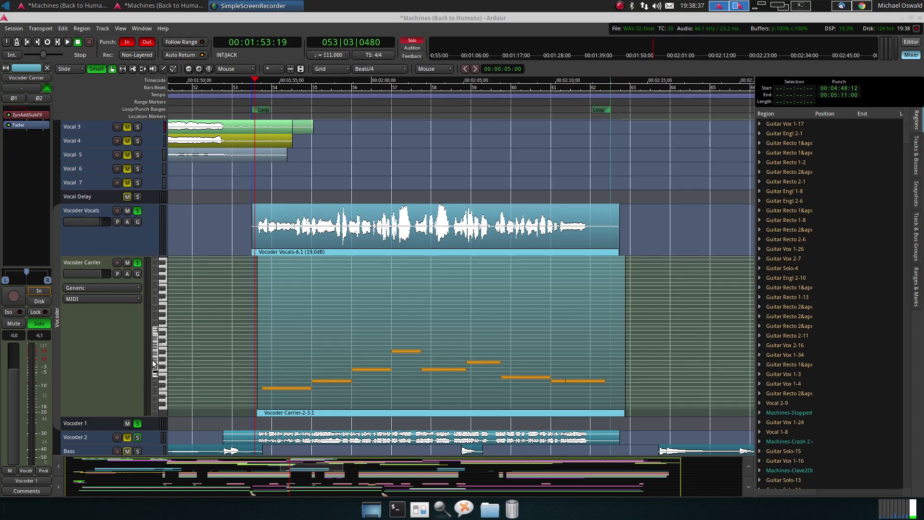
{"action": "left_click", "coordinate": [94, 258]}
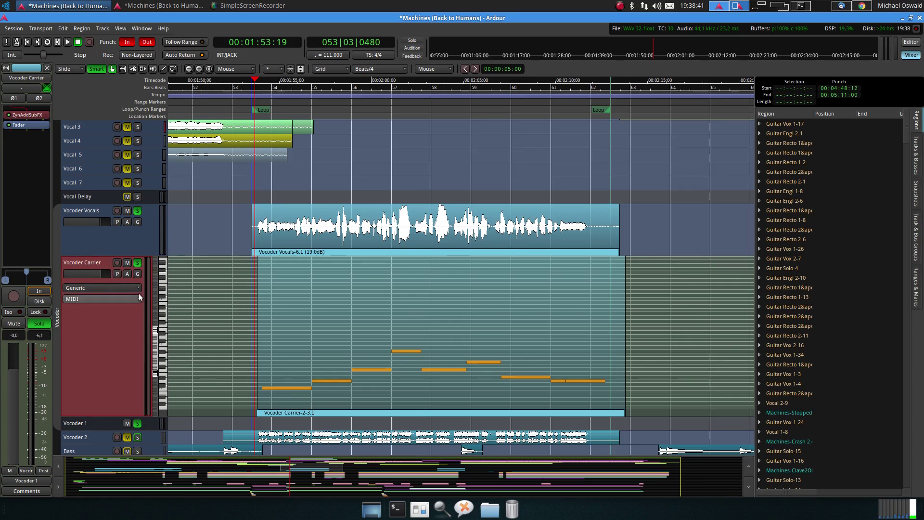
{"action": "left_click", "coordinate": [111, 245]}
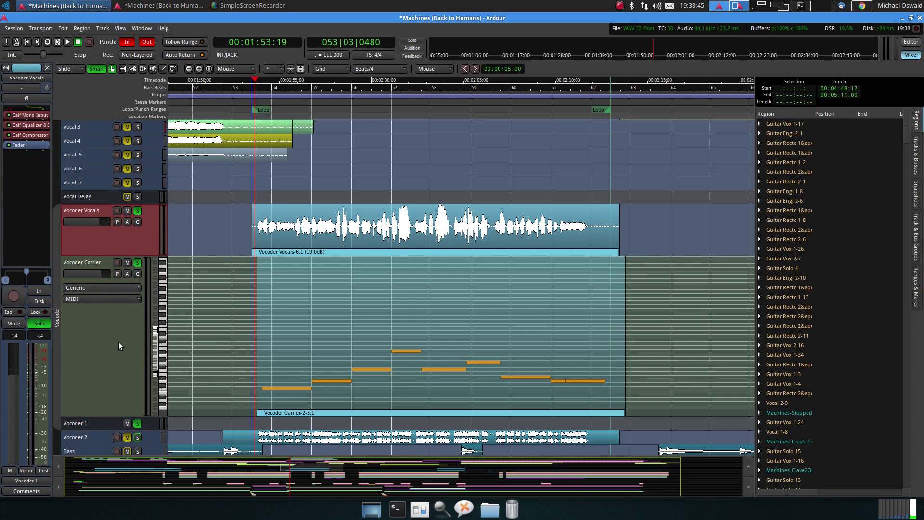
{"action": "left_click", "coordinate": [99, 424]}
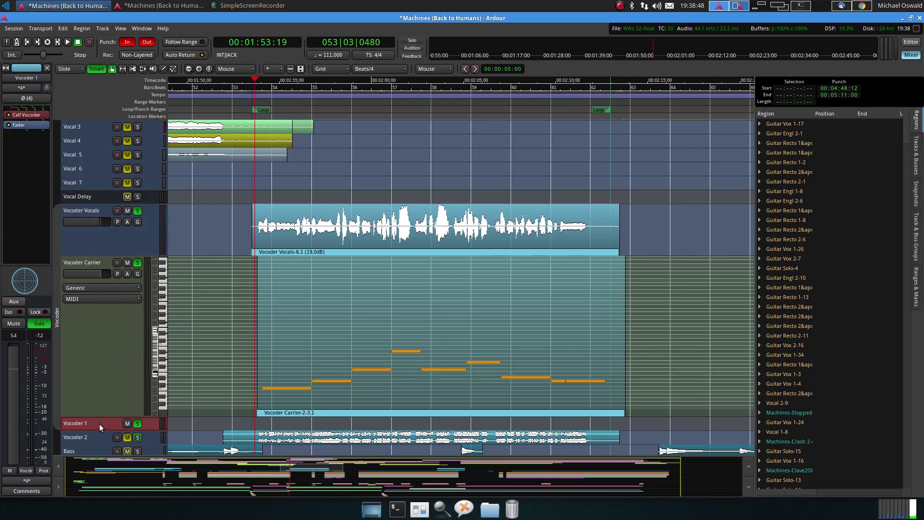
{"action": "double_click", "coordinate": [30, 116]}
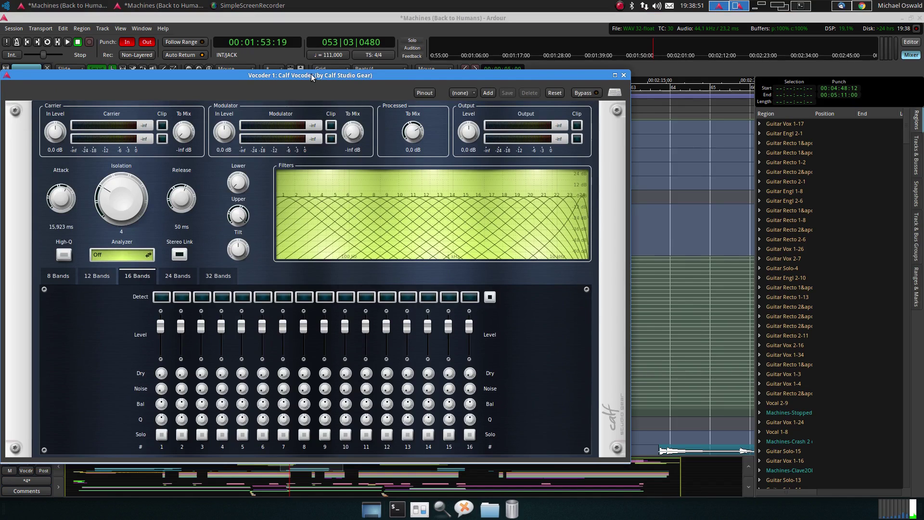
{"action": "left_click_drag", "start_coordinate": [312, 77], "coordinate": [381, 60]}
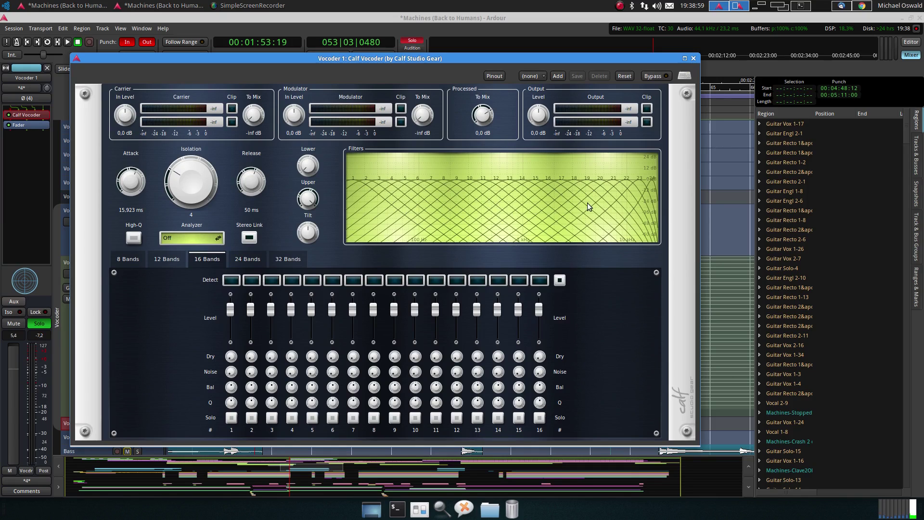
{"action": "left_click", "coordinate": [694, 58]}
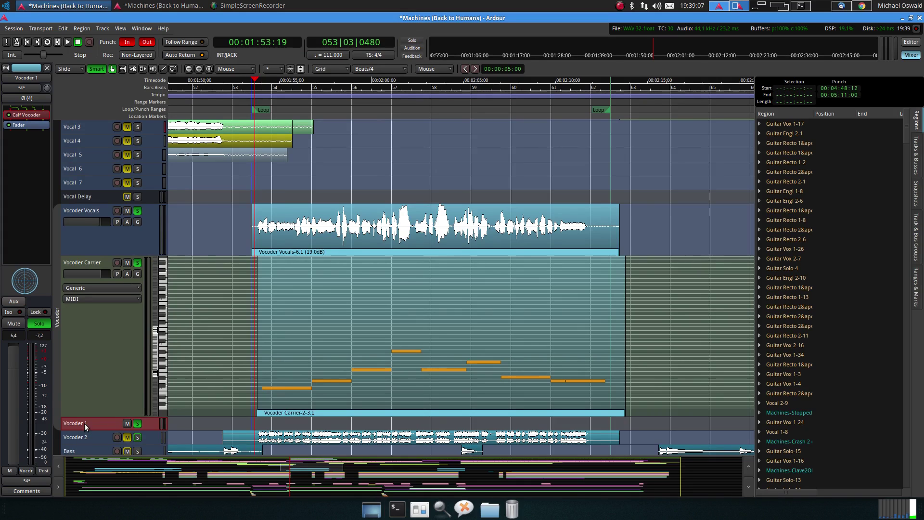
- Switch the Calf Vocoder on the Vocoder 1 bus from 16 to 24 bands and close its window
{"action": "double_click", "coordinate": [34, 115]}
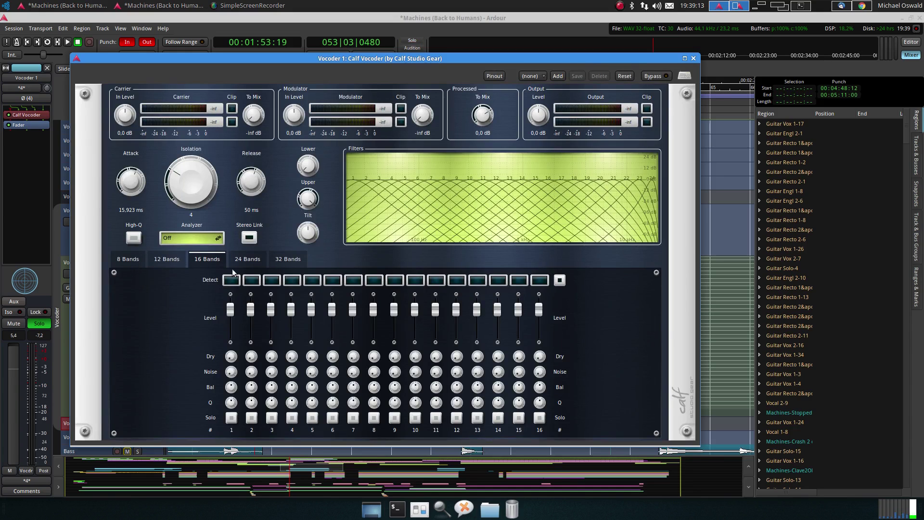
{"action": "left_click", "coordinate": [262, 260]}
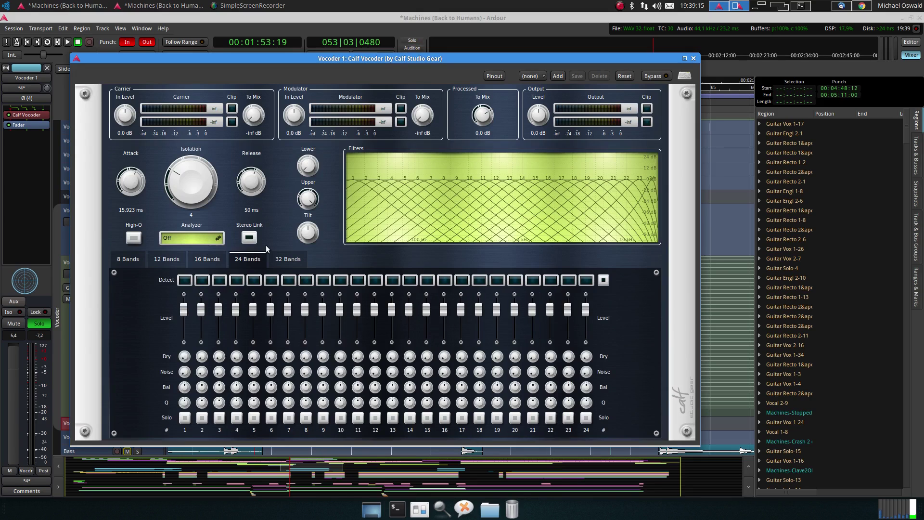
{"action": "left_click", "coordinate": [693, 59]}
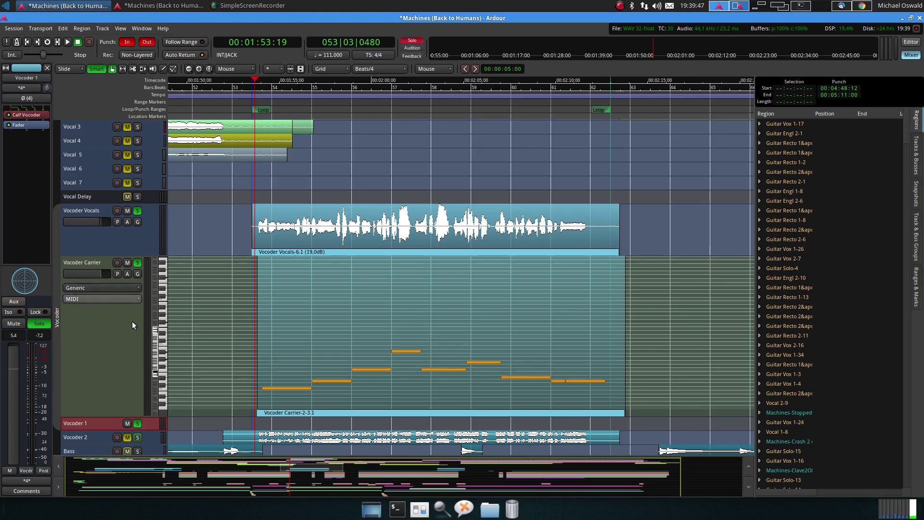
- Open ZynAddSubFX on the Vocoder Carrier track and pick an instrument from the Strings bank
{"action": "left_click", "coordinate": [103, 330]}
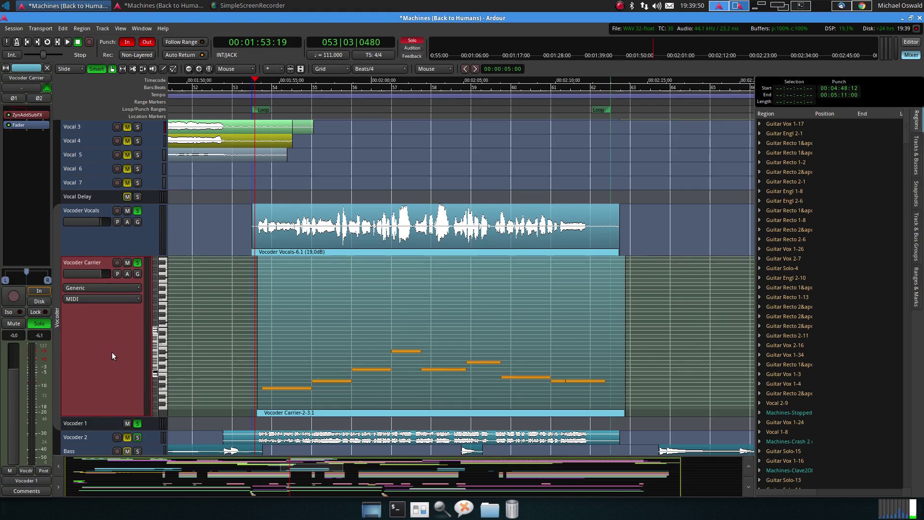
{"action": "double_click", "coordinate": [27, 115]}
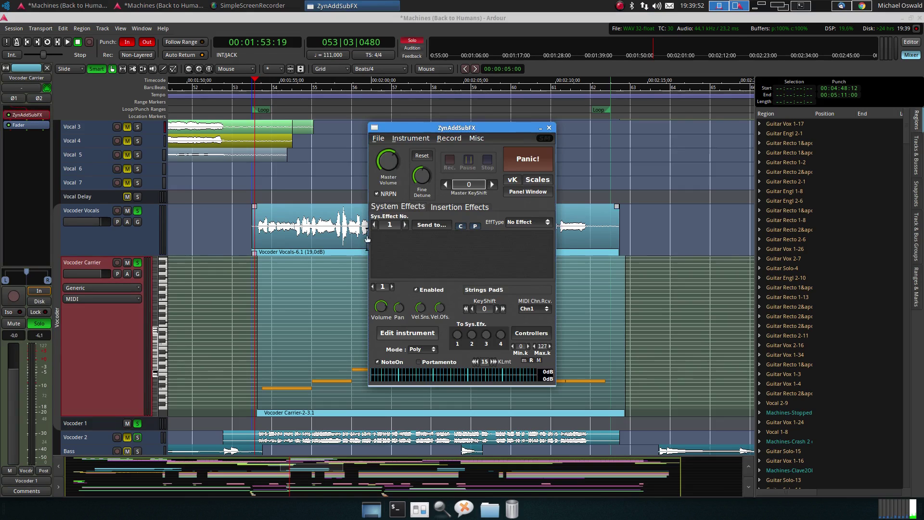
{"action": "left_click", "coordinate": [484, 290]}
{"action": "left_click", "coordinate": [23, 229]}
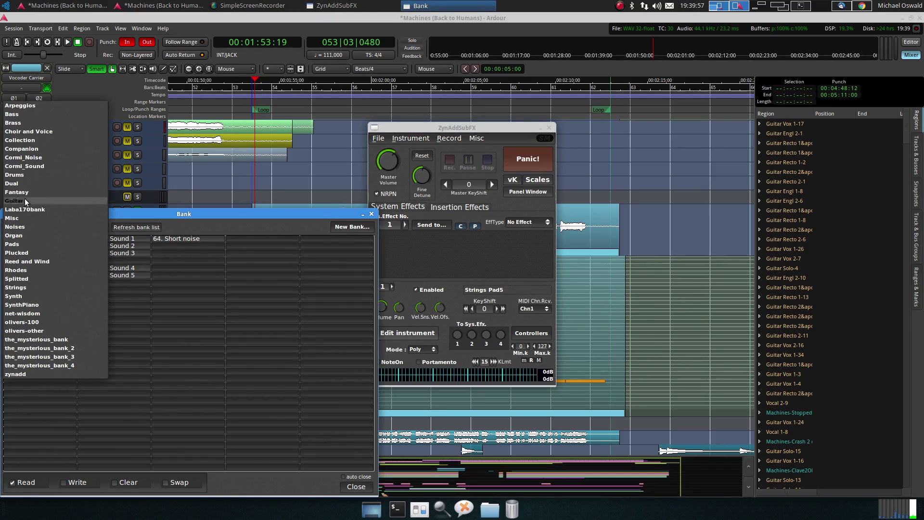
{"action": "left_click", "coordinate": [46, 289]}
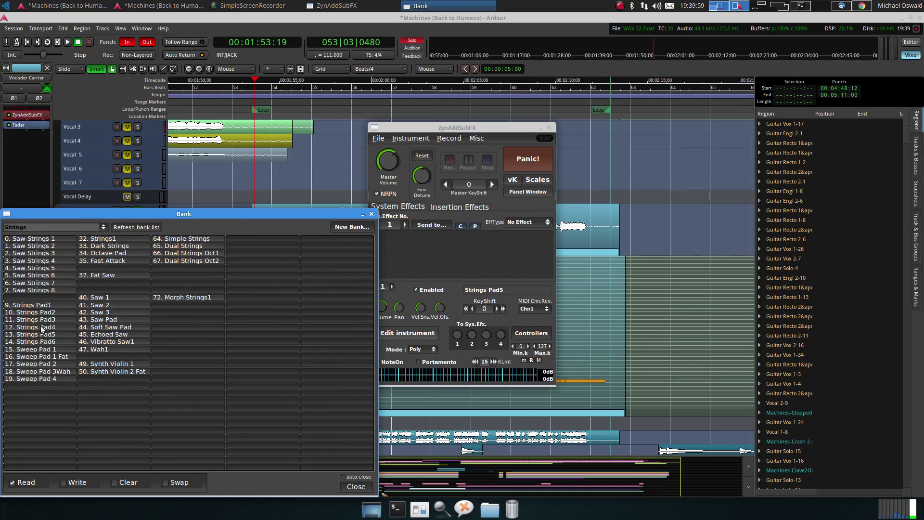
{"action": "left_click", "coordinate": [356, 487]}
- Inspect the Strings Pad5 PADsynth envelopes and LFOs, then close all ZynAddSubFX windows
{"action": "left_click", "coordinate": [396, 333]}
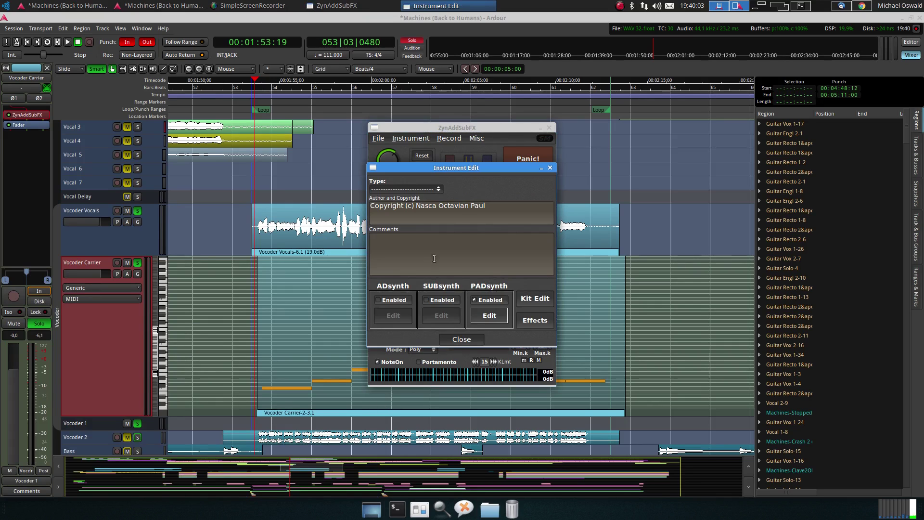
{"action": "left_click", "coordinate": [487, 318]}
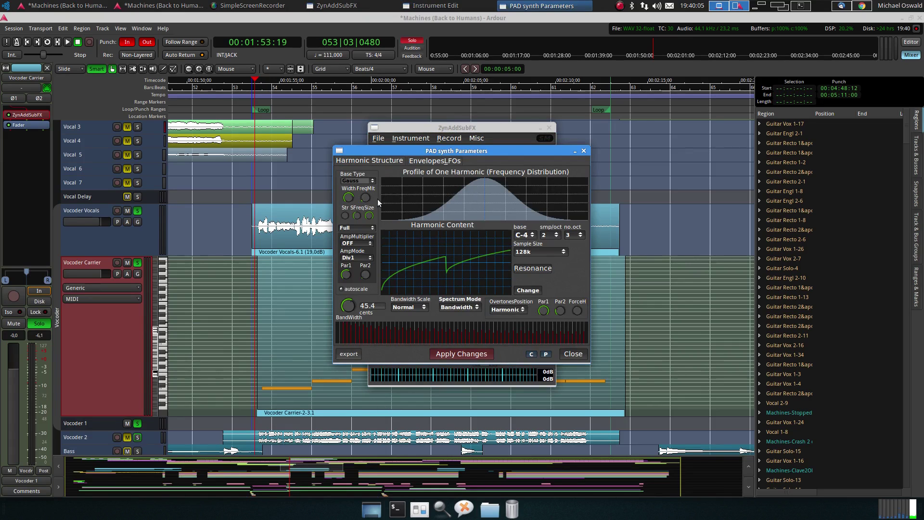
{"action": "left_click", "coordinate": [436, 161]}
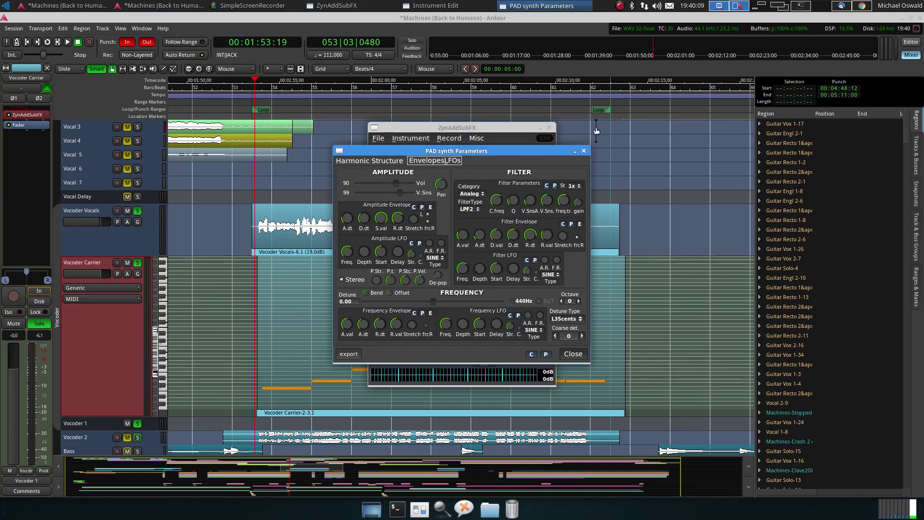
{"action": "left_click", "coordinate": [583, 151]}
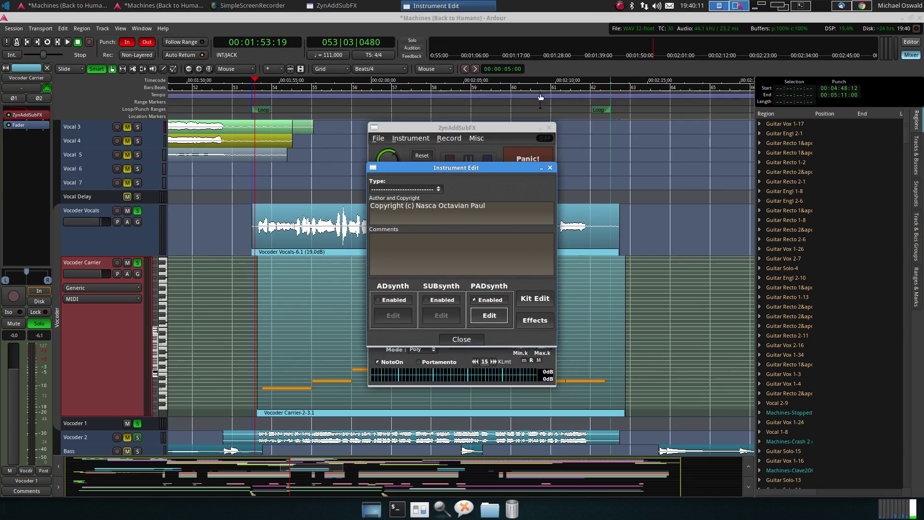
{"action": "left_click", "coordinate": [550, 168]}
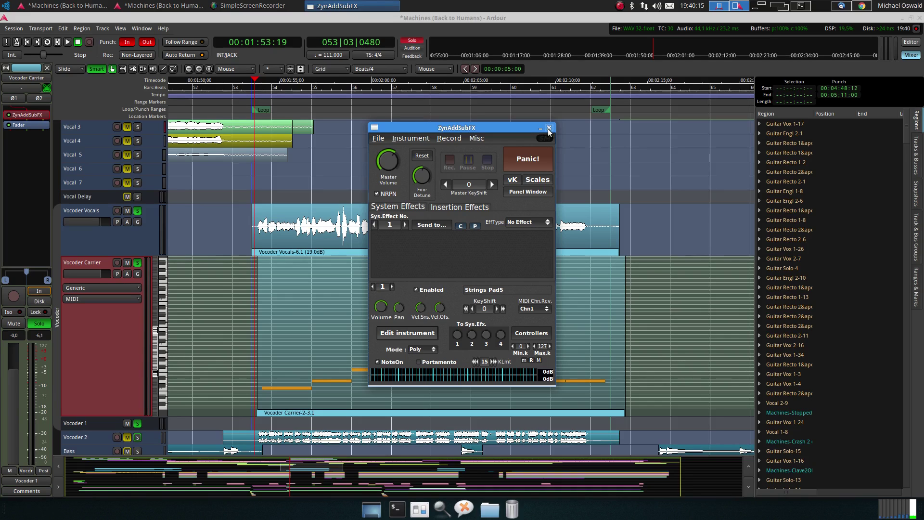
{"action": "left_click", "coordinate": [549, 128]}
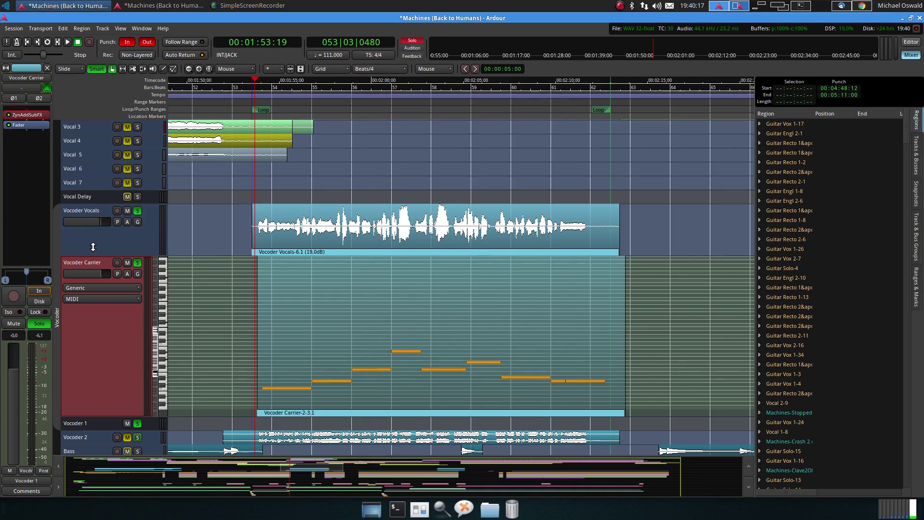
{"action": "left_click", "coordinate": [122, 251]}
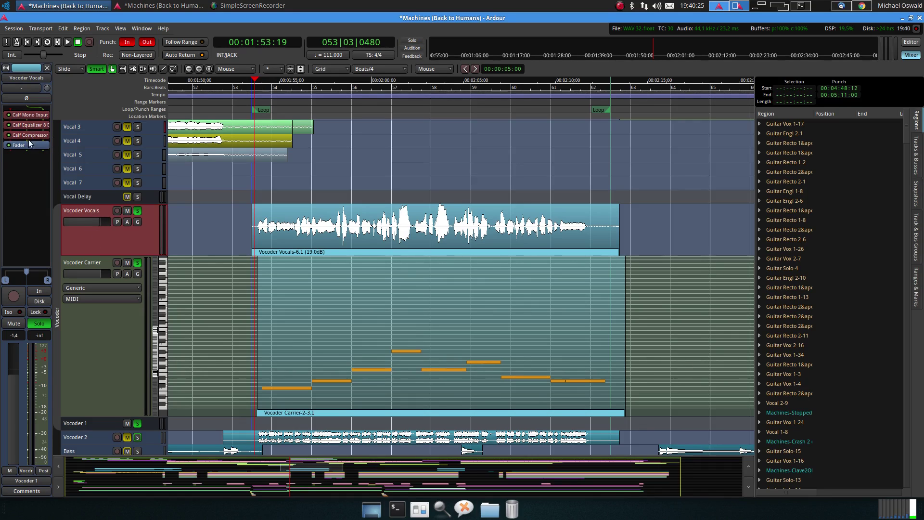
{"action": "double_click", "coordinate": [27, 125]}
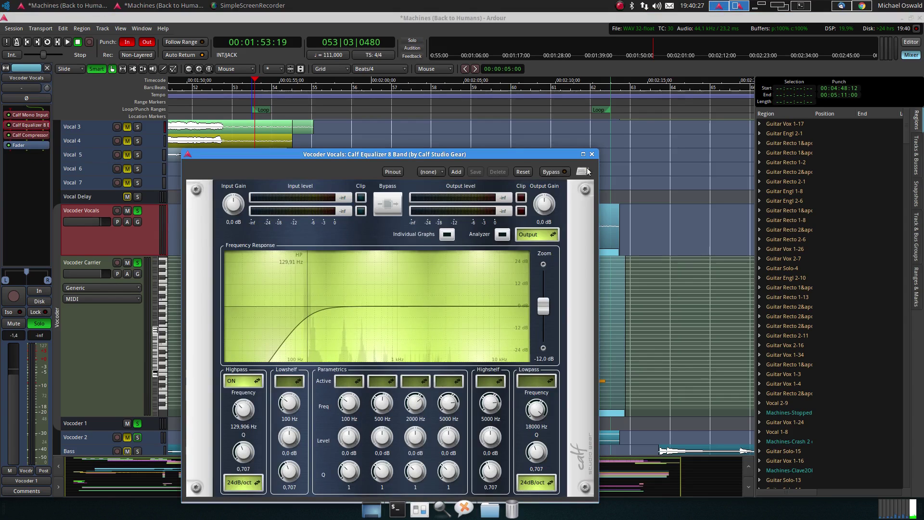
{"action": "left_click", "coordinate": [592, 154]}
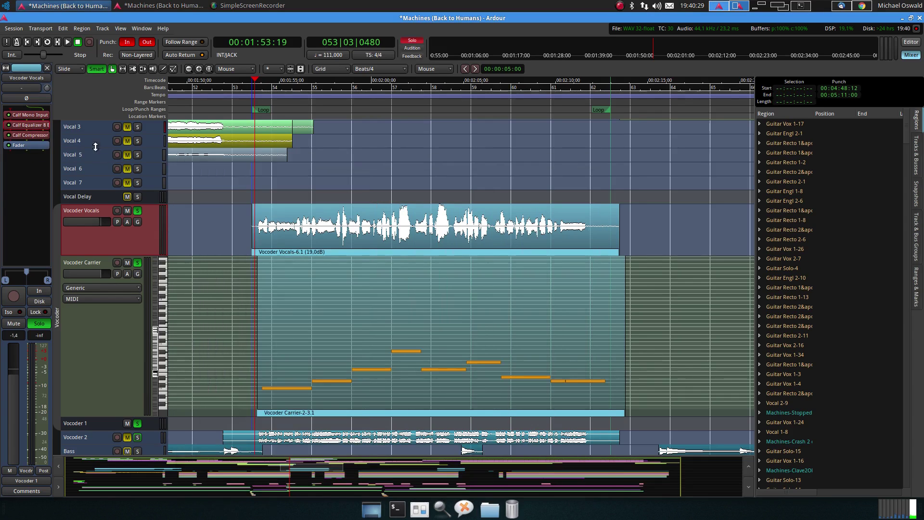
{"action": "double_click", "coordinate": [31, 135]}
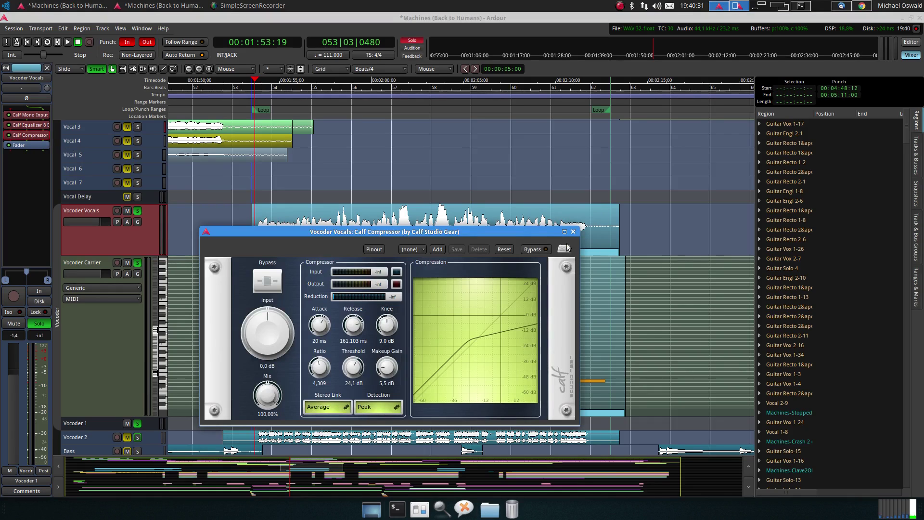
{"action": "left_click", "coordinate": [578, 230]}
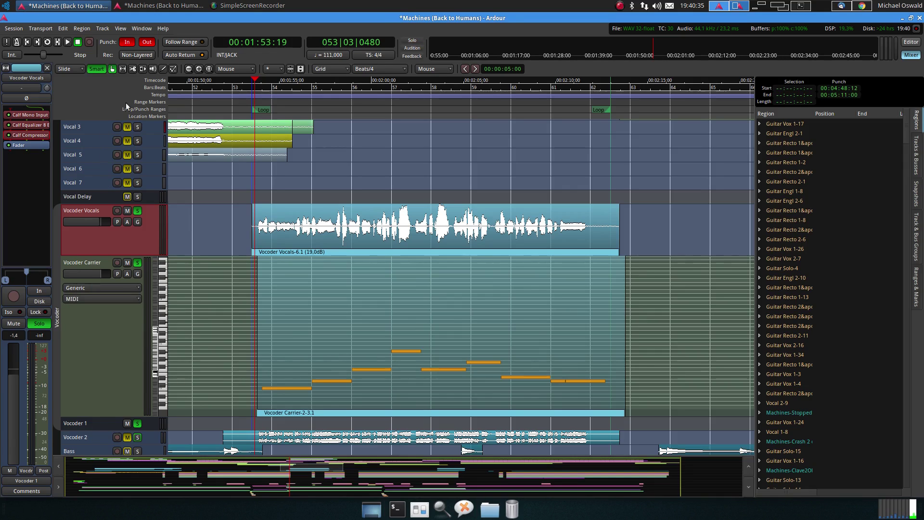
{"action": "left_click", "coordinate": [148, 30]}
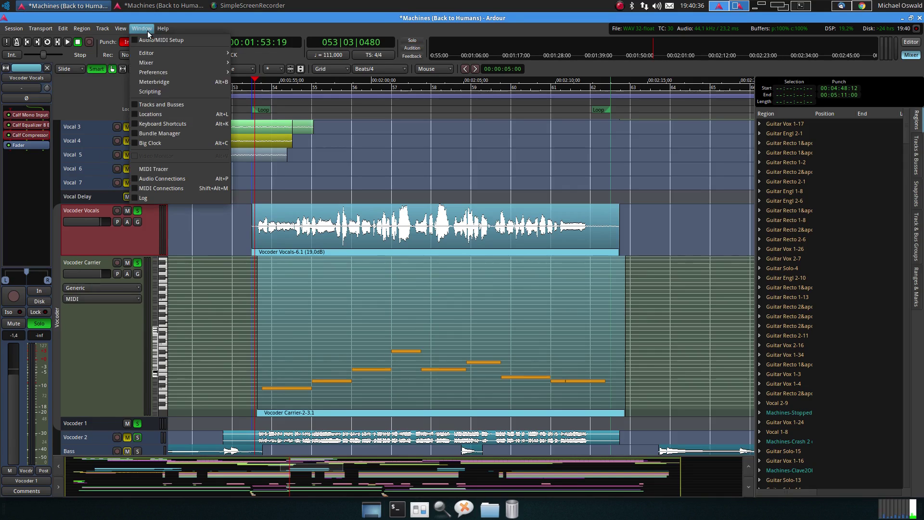
{"action": "left_click", "coordinate": [162, 178]}
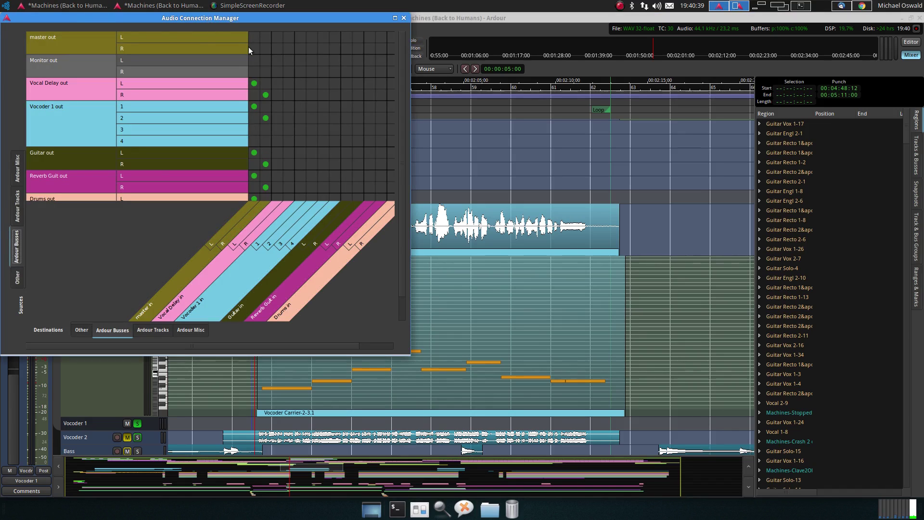
{"action": "left_click", "coordinate": [17, 207]}
{"action": "left_click_drag", "start_coordinate": [175, 18], "coordinate": [289, 26]}
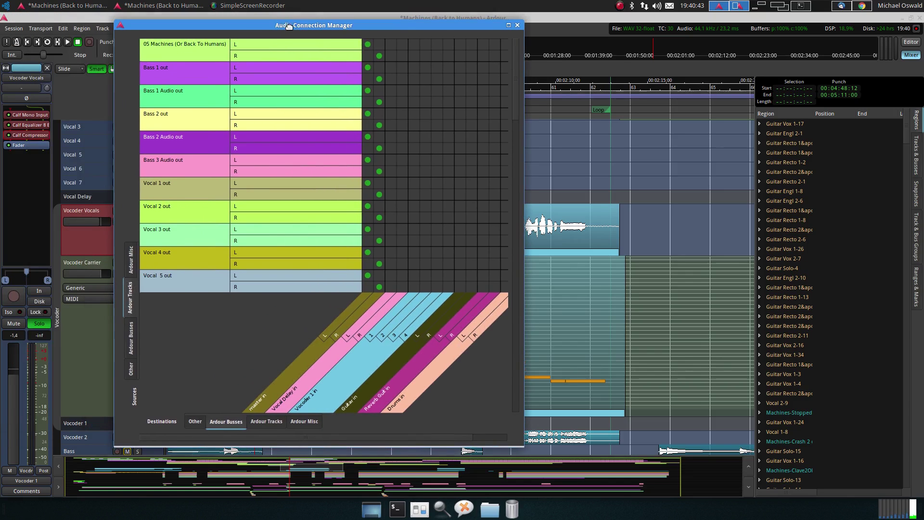
{"action": "scroll", "coordinate": [387, 190], "scroll_direction": "down", "scroll_amount": 5}
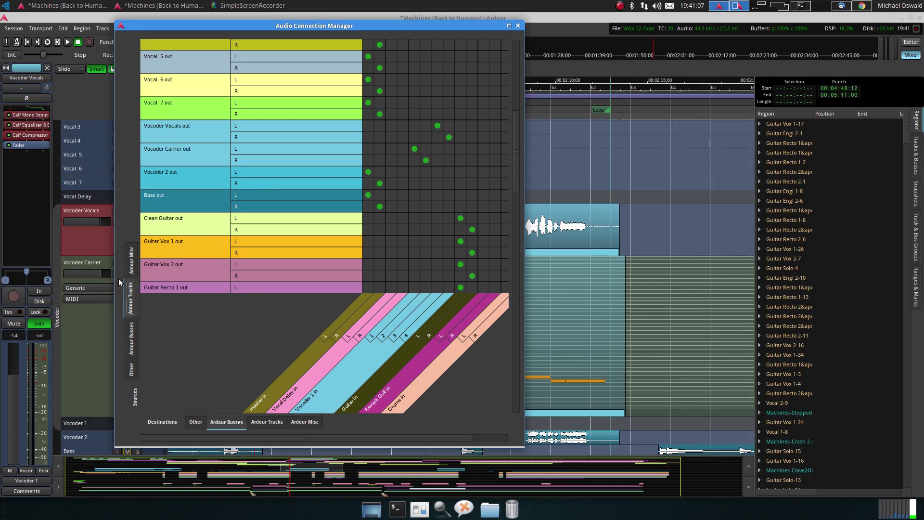
{"action": "left_click", "coordinate": [133, 342]}
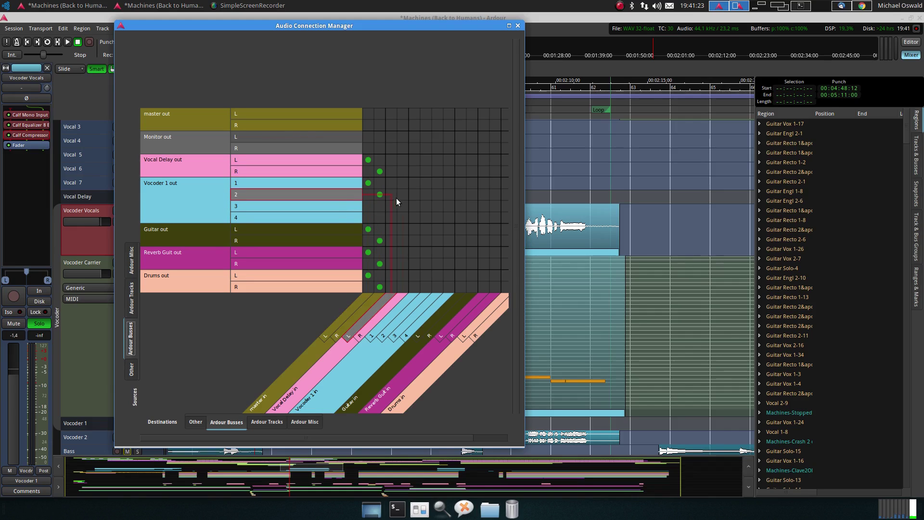
{"action": "left_click", "coordinate": [518, 26]}
- Select the Vocoder 2 track and the Vocoder 1 bus, then start playback from the loop start
{"action": "scroll", "coordinate": [103, 380], "scroll_direction": "down", "scroll_amount": 2}
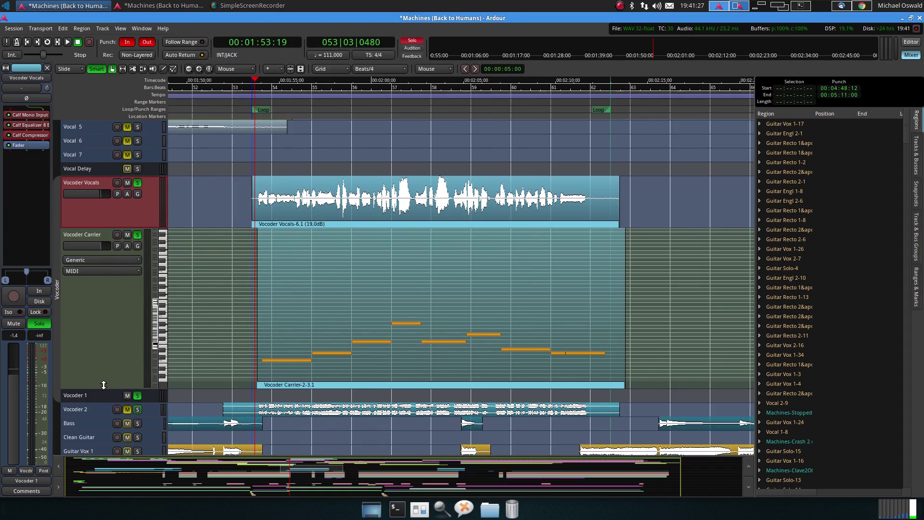
{"action": "left_click", "coordinate": [99, 409]}
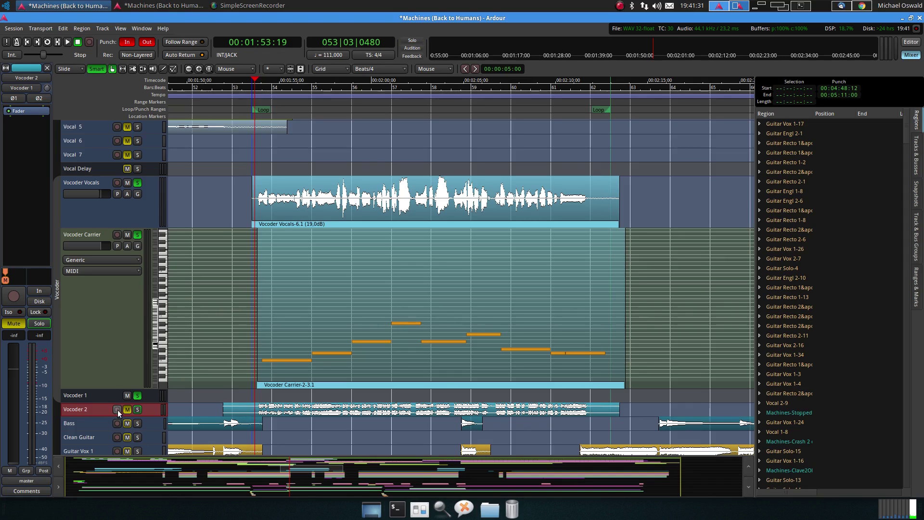
{"action": "left_click", "coordinate": [106, 396]}
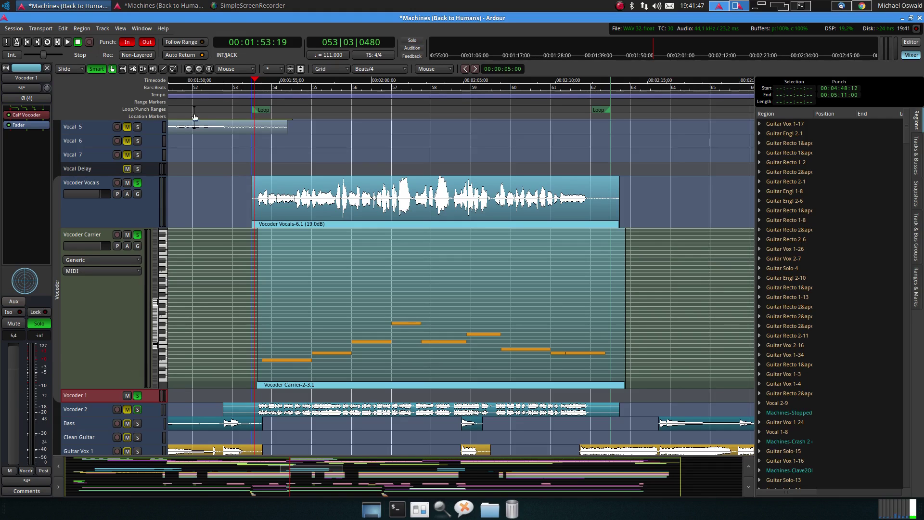
{"action": "left_click", "coordinate": [67, 42]}
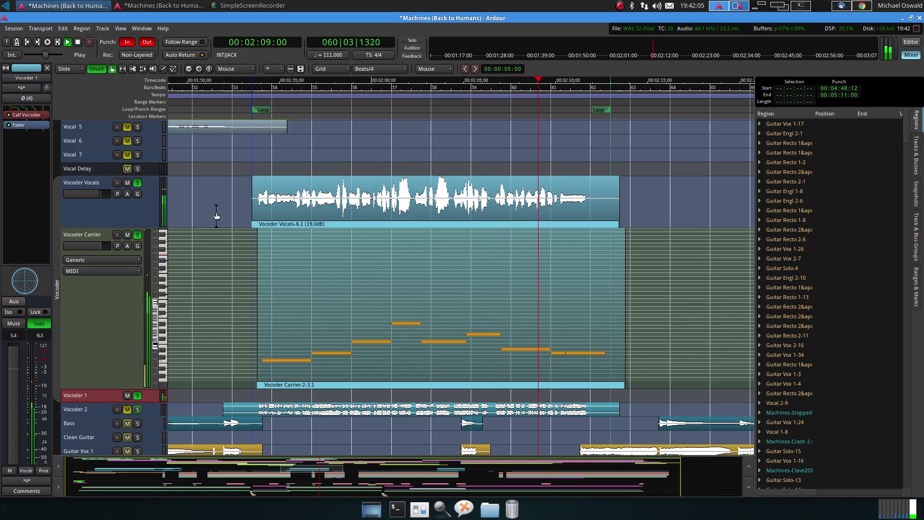
- Stop, replay and stop the vocoded passage, leaving the playhead at 00:01:53:19
{"action": "left_click", "coordinate": [78, 43]}
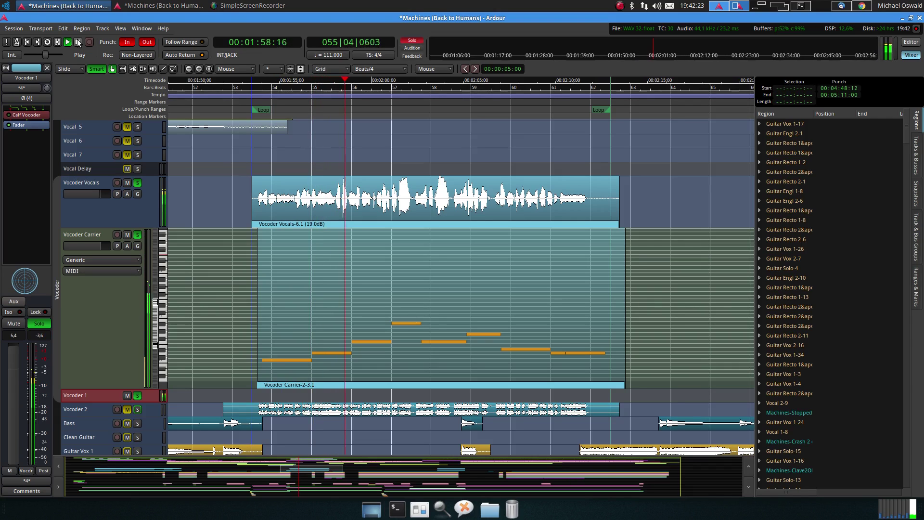
{"action": "left_click", "coordinate": [78, 42]}
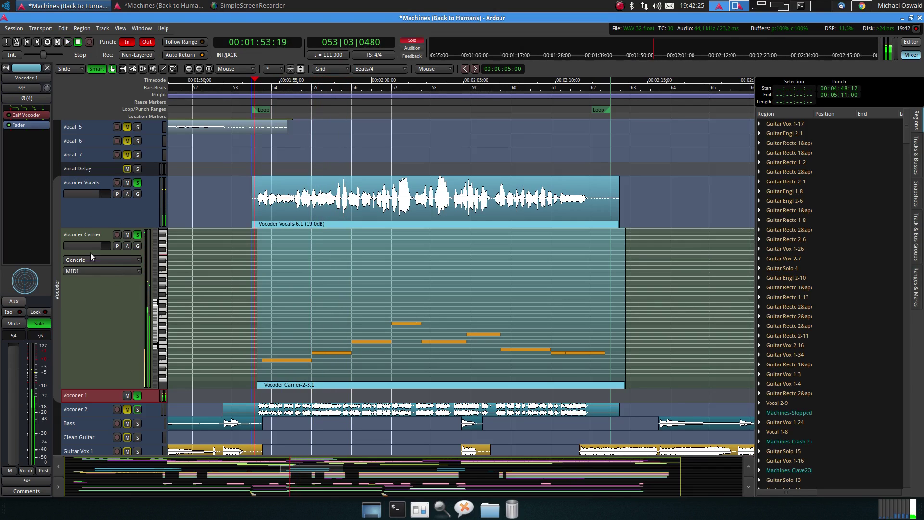
{"action": "left_click", "coordinate": [68, 42]}
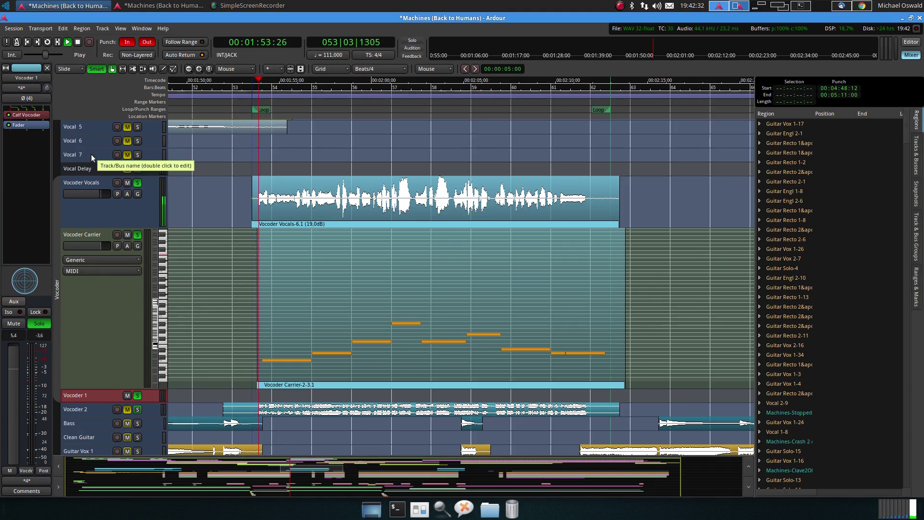
{"action": "left_click", "coordinate": [78, 46]}
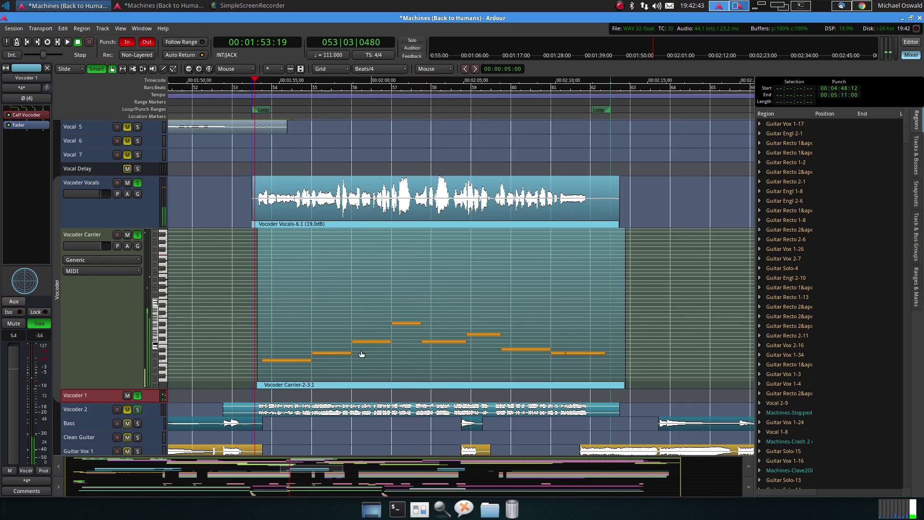